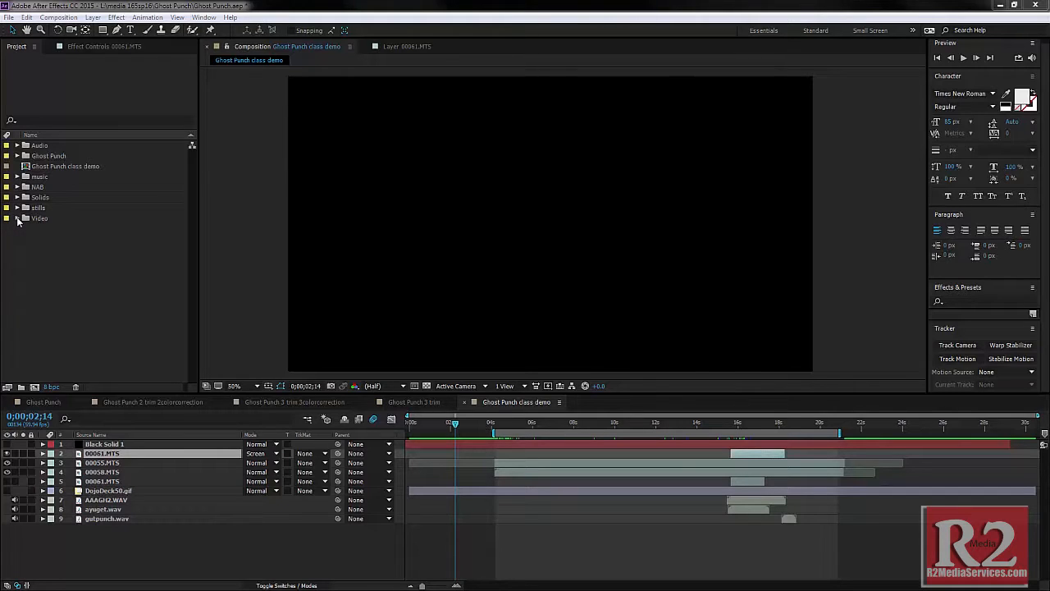
Step: Create a composition from 00055.MTS in the Video folder and rename it "ghost punch"
left_click(17, 218)
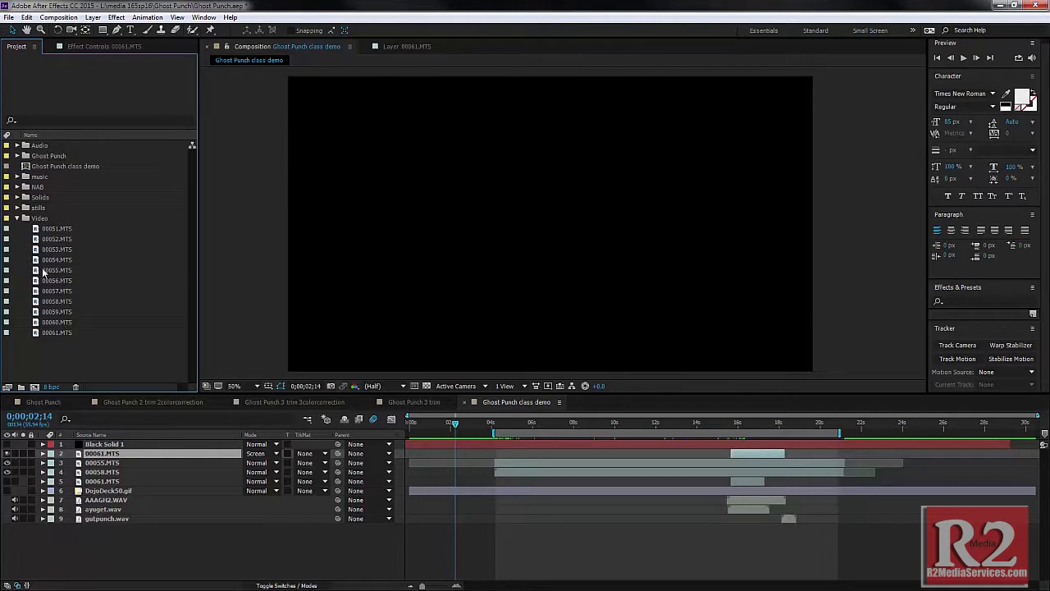
left_click(43, 270)
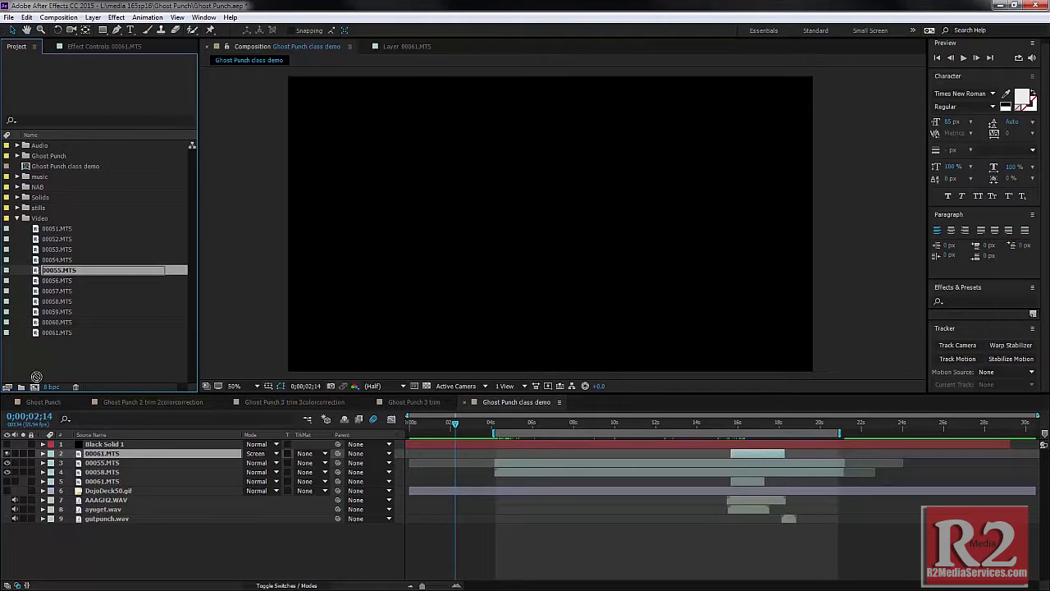
left_click(34, 387)
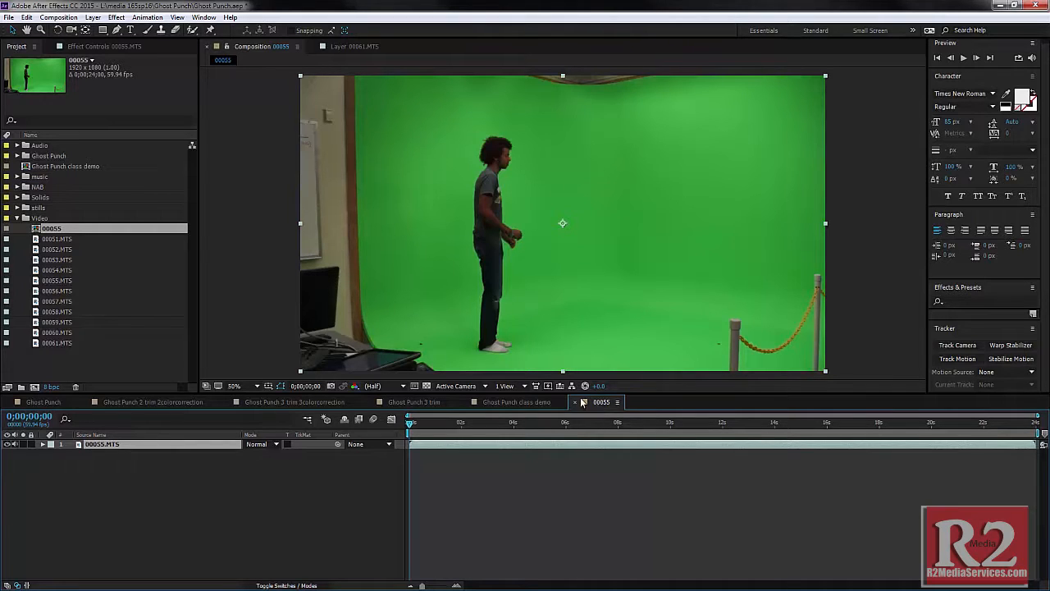
left_click(55, 235)
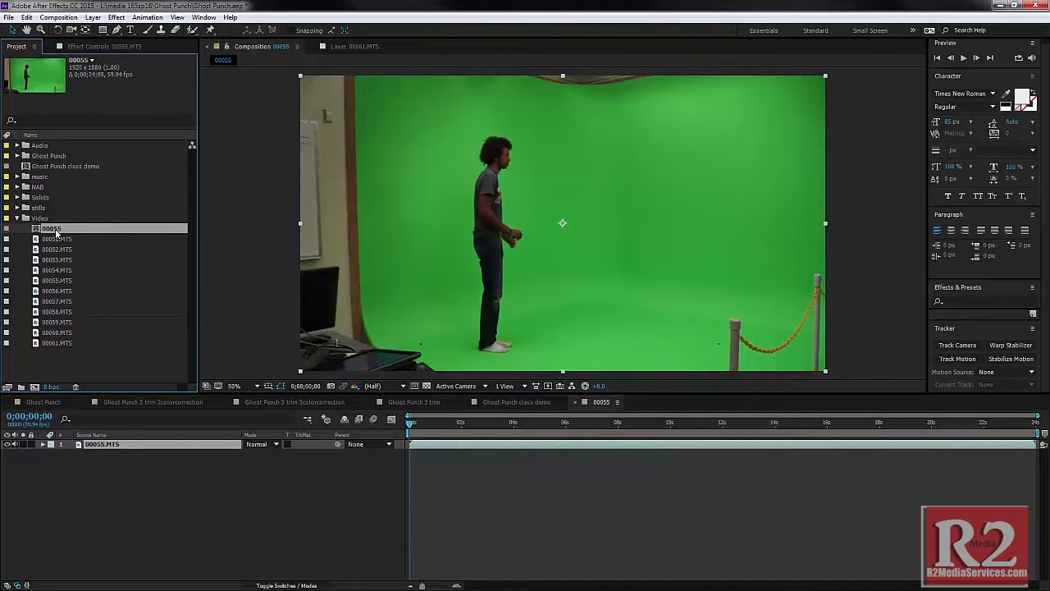
key("Return")
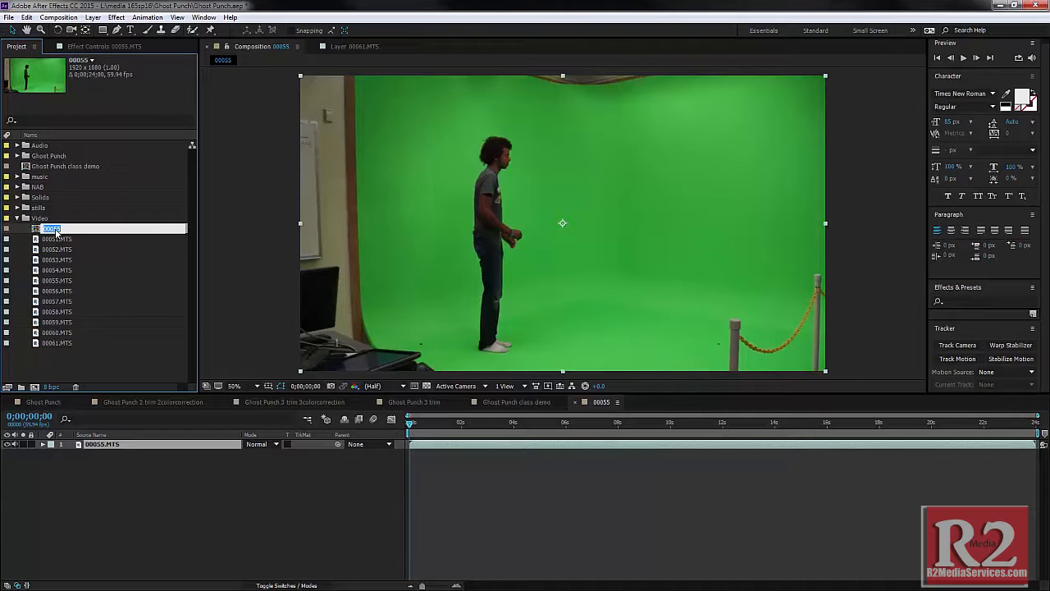
type("ghost punch")
key("Return")
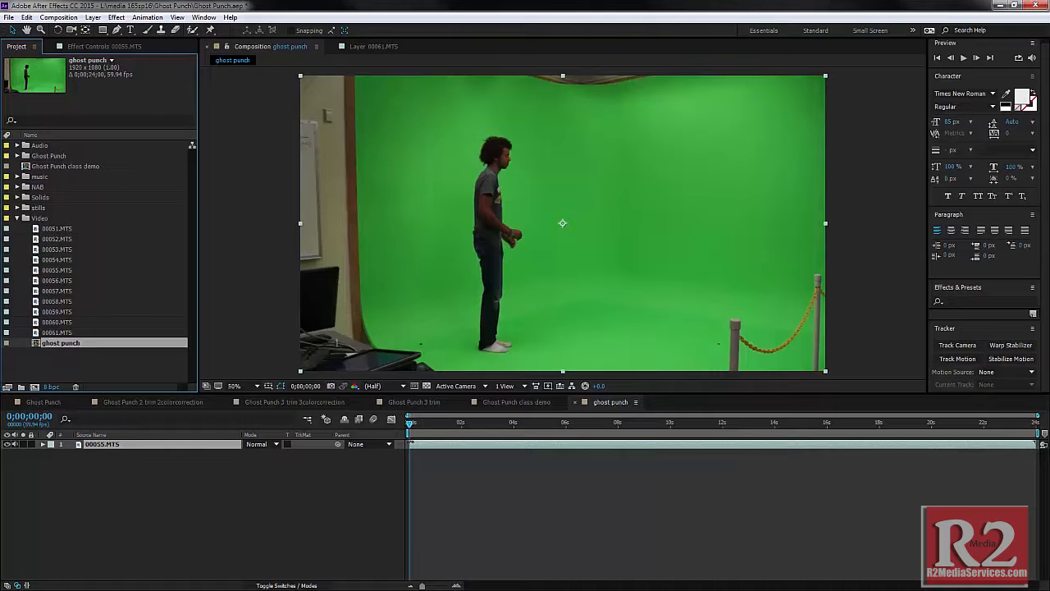
Step: Rename the 00055.MTS layer as 00055puncher.MTS
left_click(99, 444)
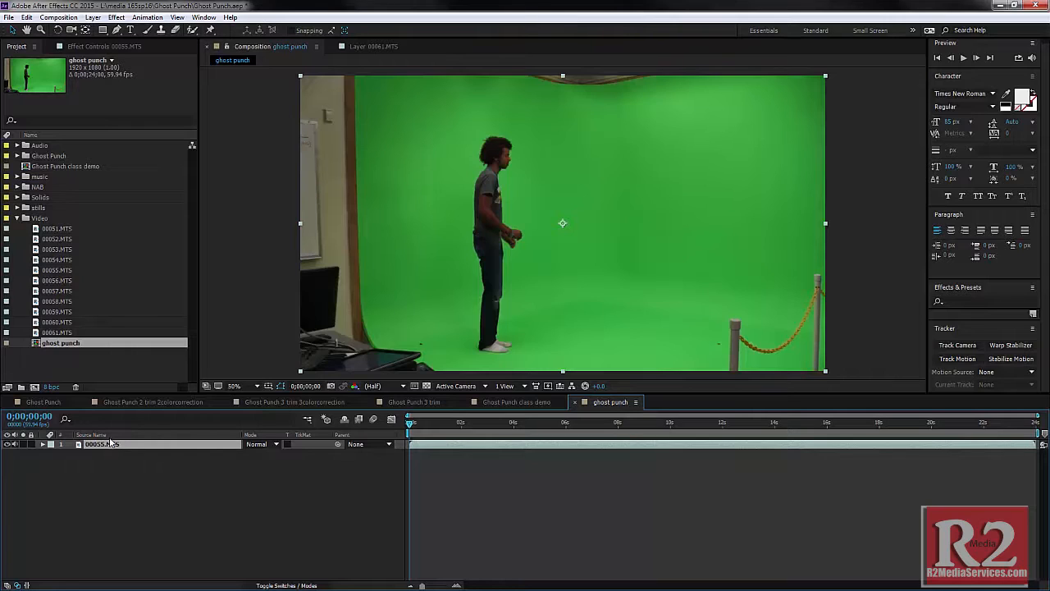
key("Return")
left_click(104, 444)
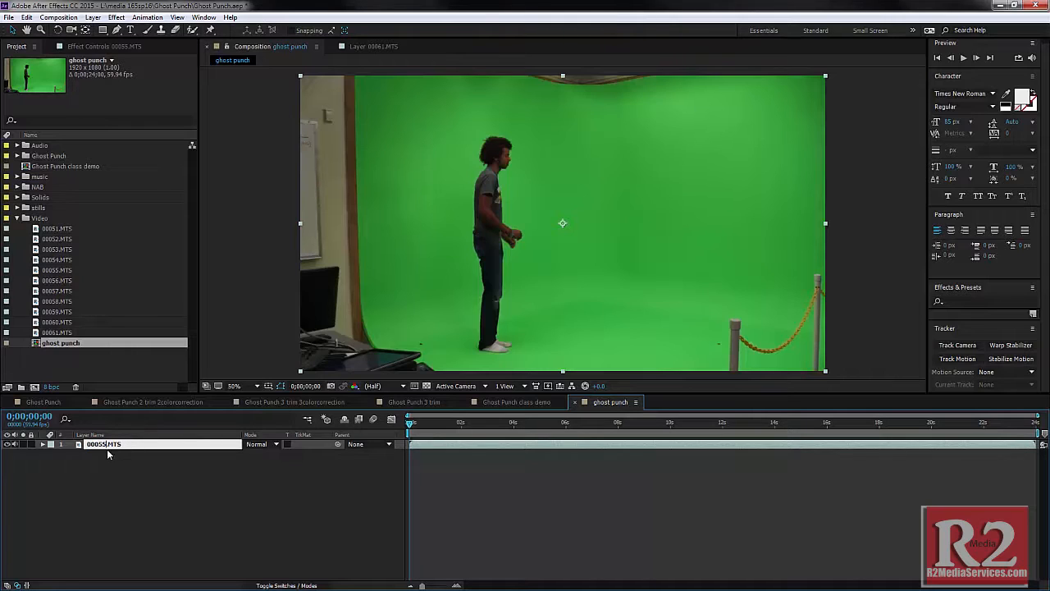
type("pu")
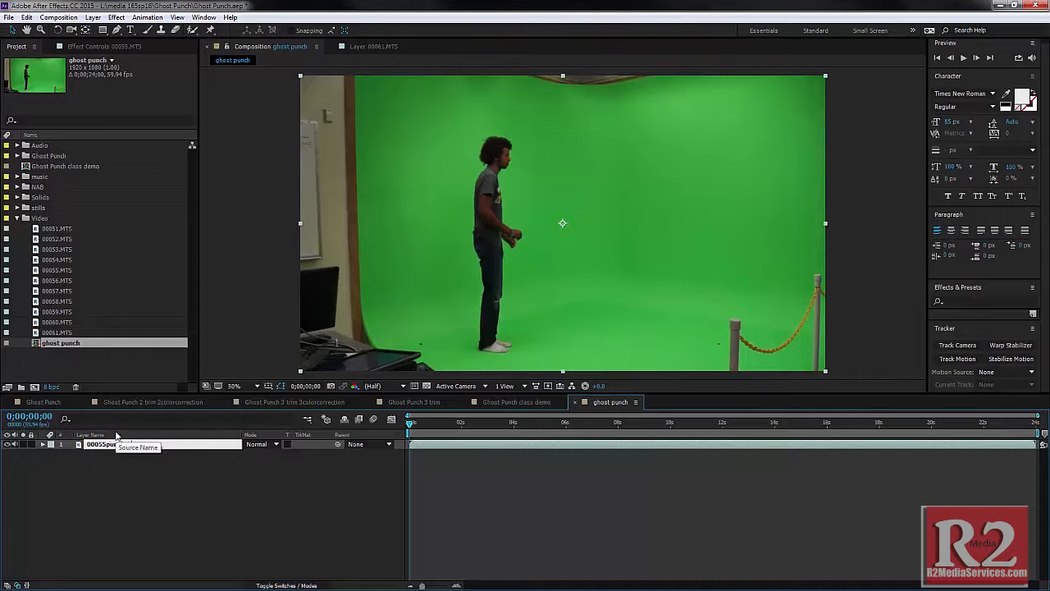
key("Return")
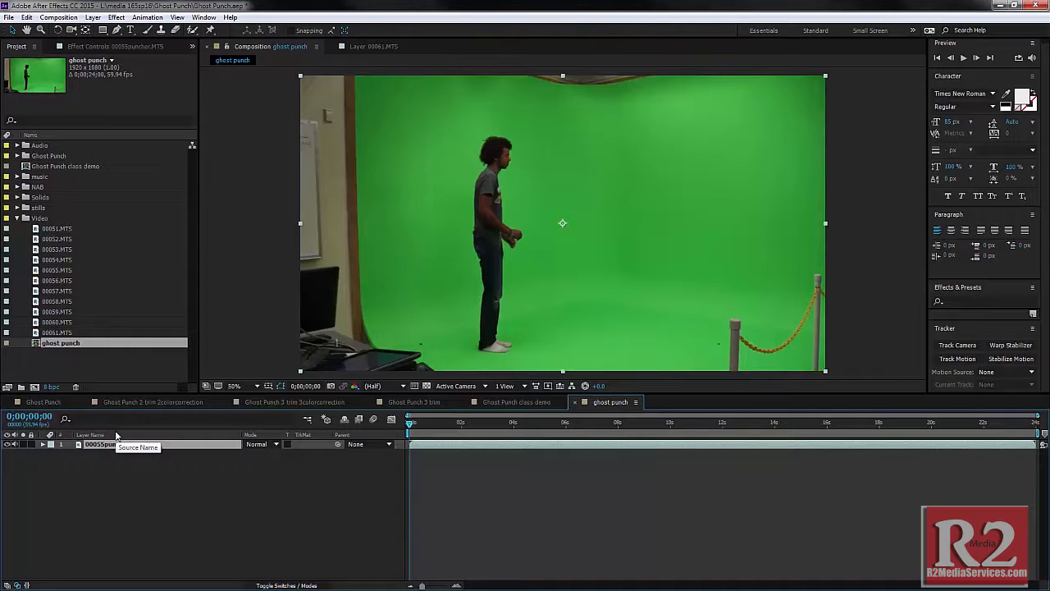
left_click(166, 499)
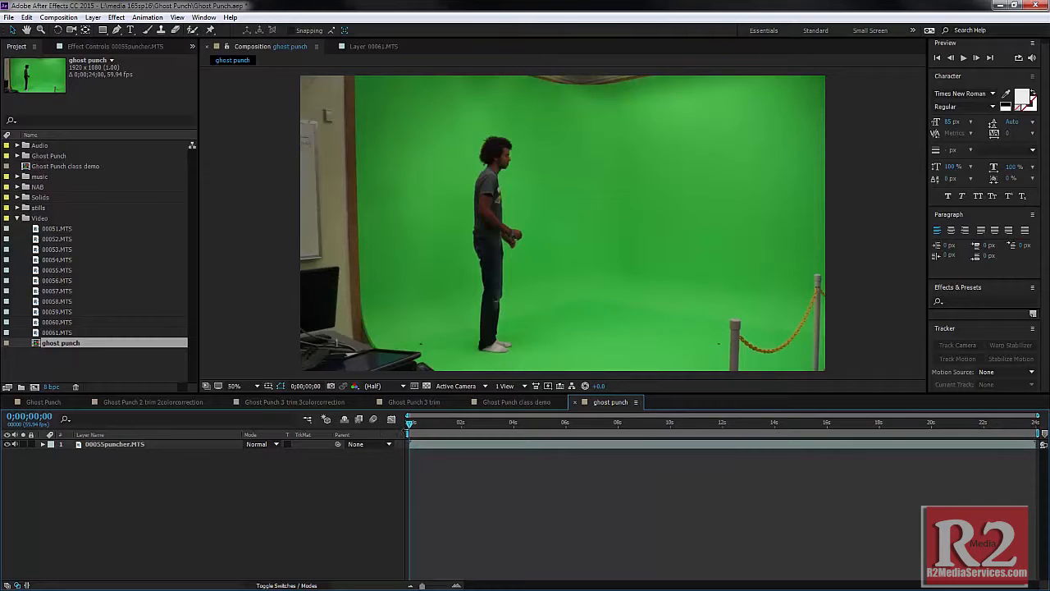
Step: Lower the 00055puncher layer's opacity to 49%, with the playhead at 0;00;09;02
left_click_drag(409, 430, 647, 441)
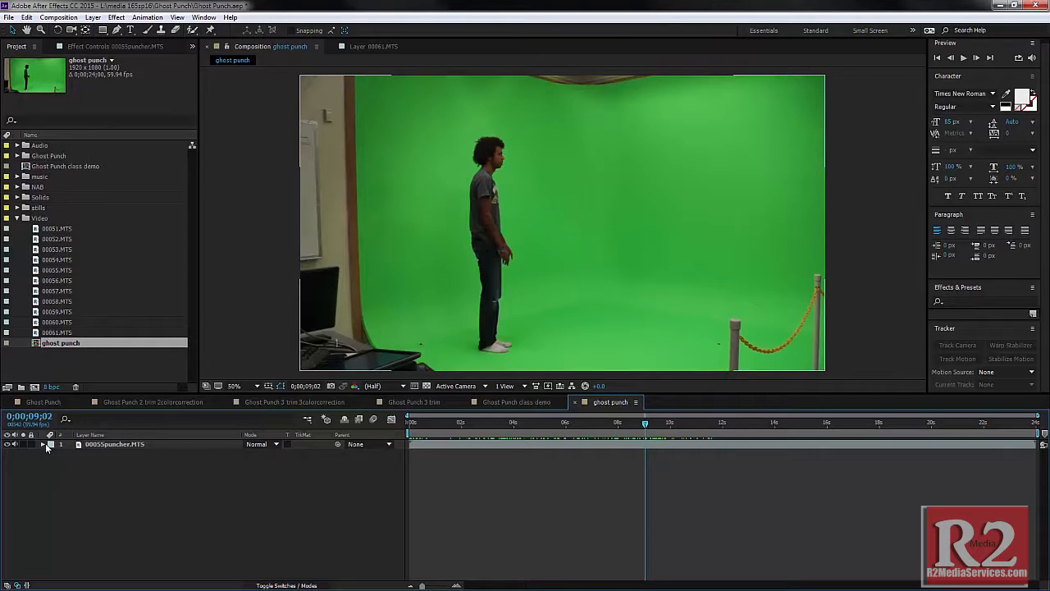
key("t")
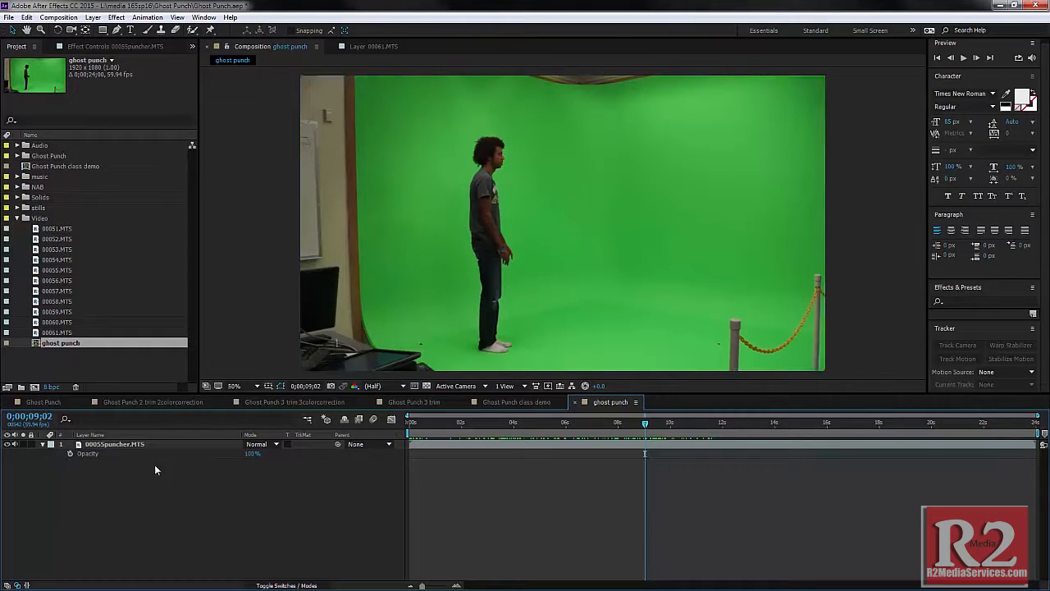
left_click_drag(252, 456, 220, 453)
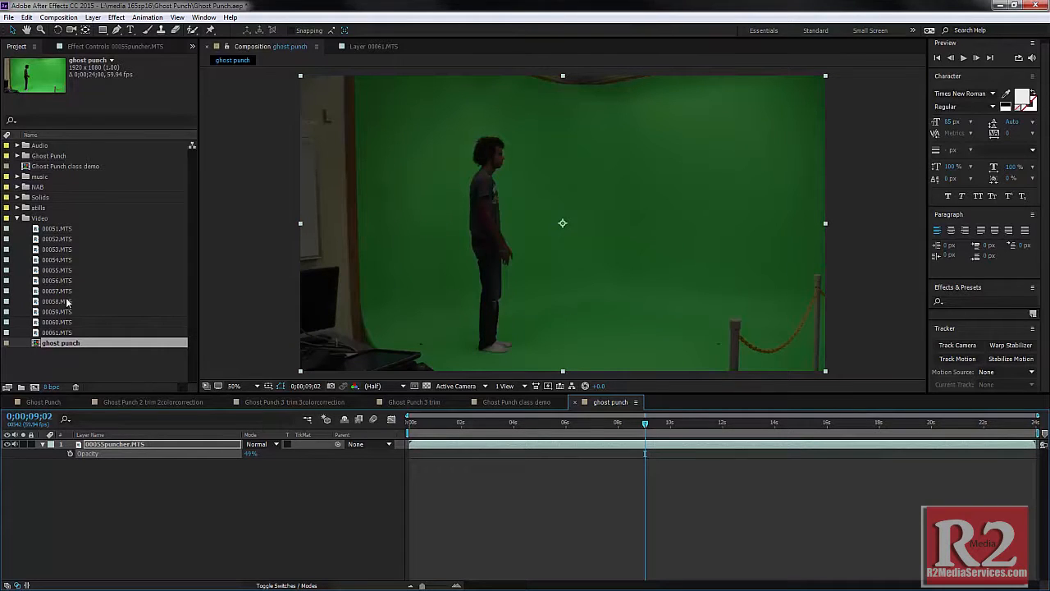
Step: Add 00058.MTS beneath the puncher layer, rename that layer 00058punchee.MTS, and collapse the puncher layer's properties
left_click_drag(62, 302, 105, 489)
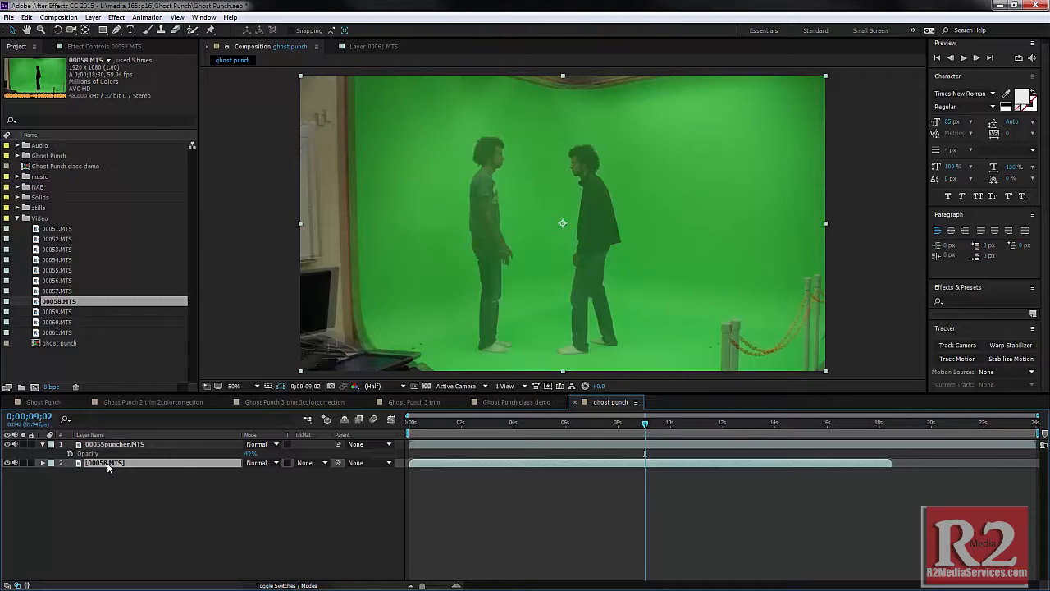
key("Return")
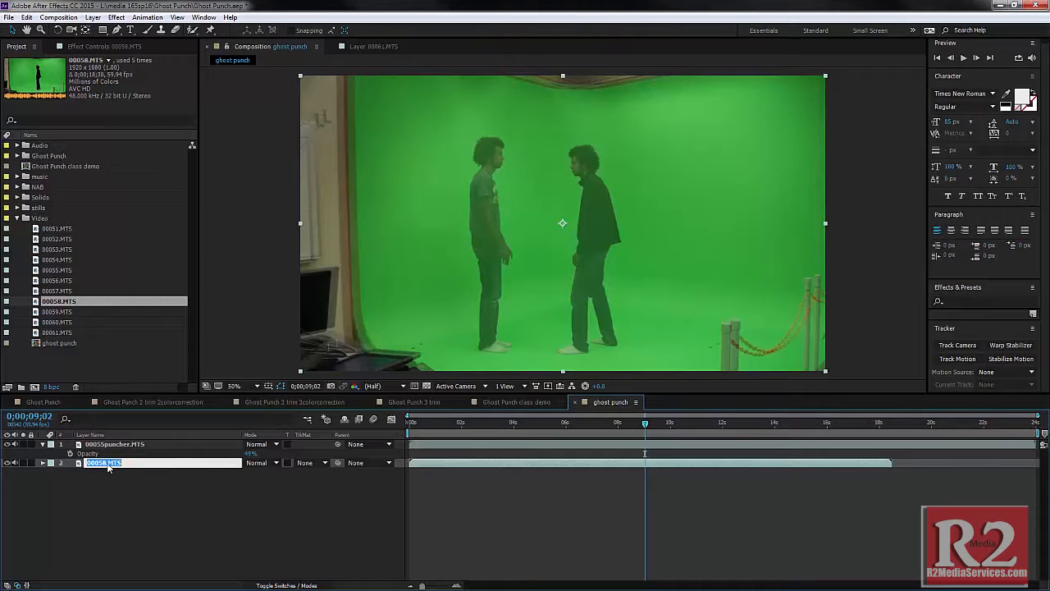
left_click(110, 463)
type("punche")
type("r")
key("Return")
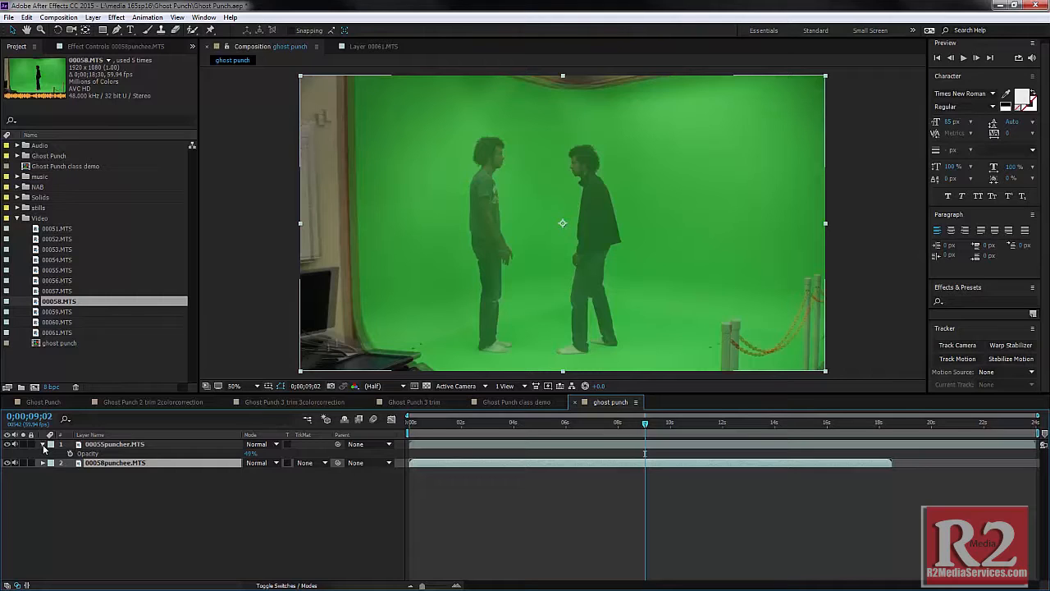
left_click(43, 445)
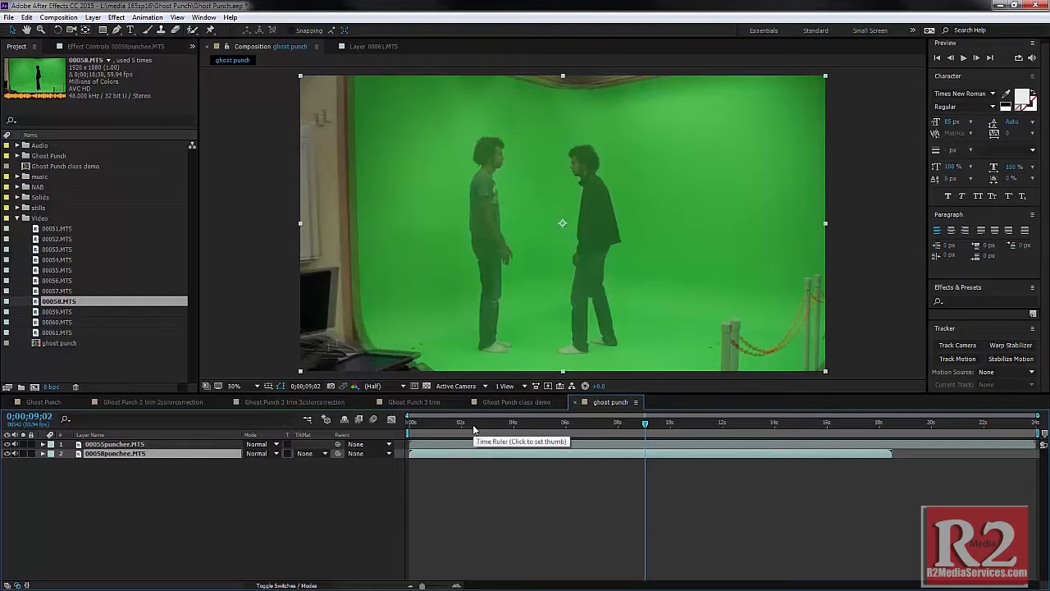
Step: Shift the 00058punchee layer to start at about 4 s so the recoil lines up with the punch, and save the project
left_click_drag(414, 427, 794, 411)
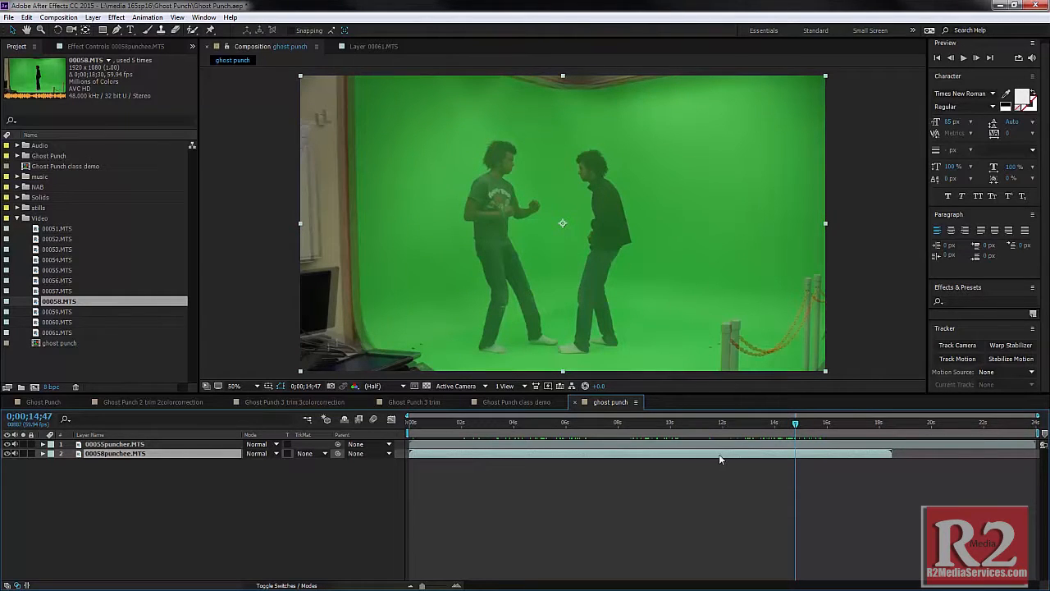
left_click_drag(719, 456, 781, 456)
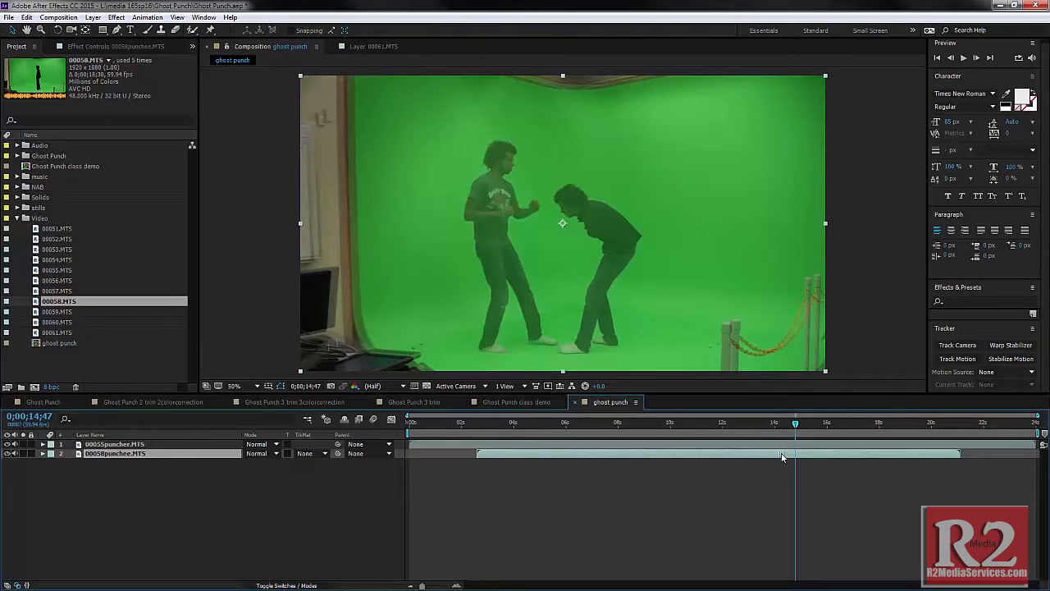
left_click_drag(752, 425, 807, 452)
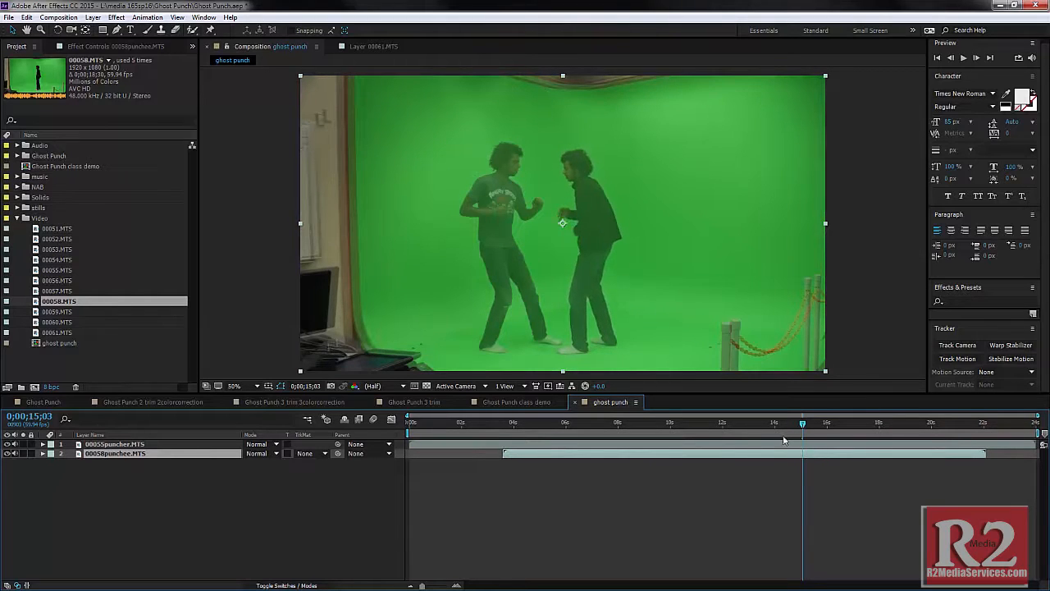
left_click(722, 426)
left_click_drag(722, 426, 785, 432)
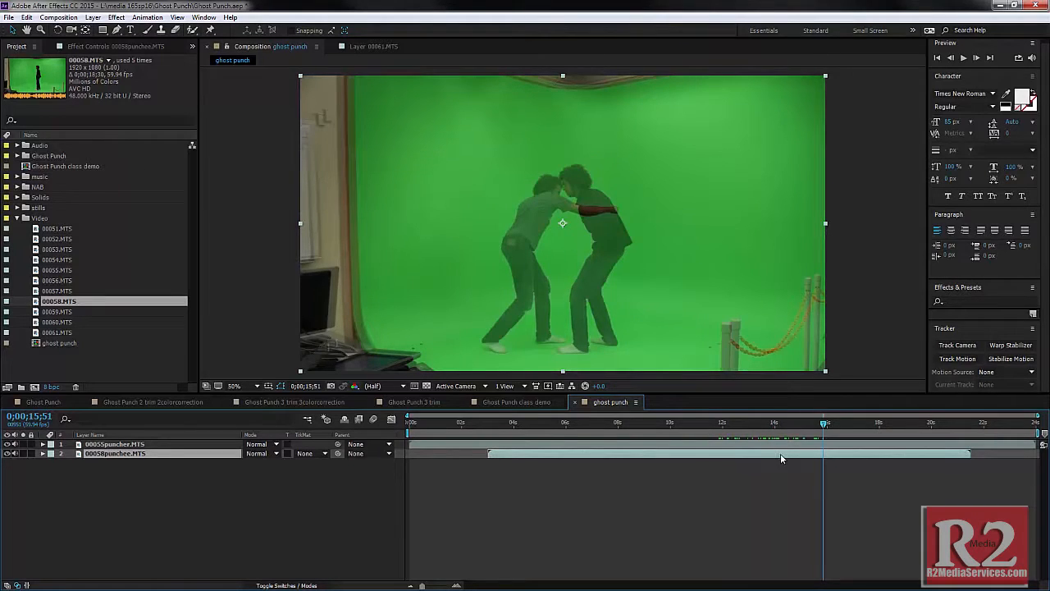
left_click_drag(780, 453, 799, 451)
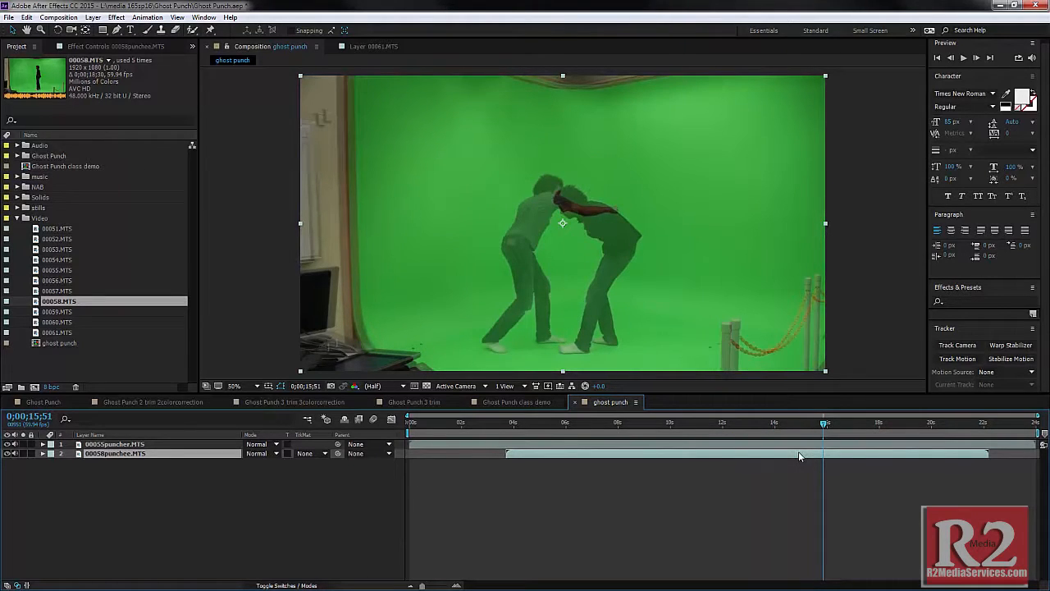
left_click_drag(687, 426, 850, 454)
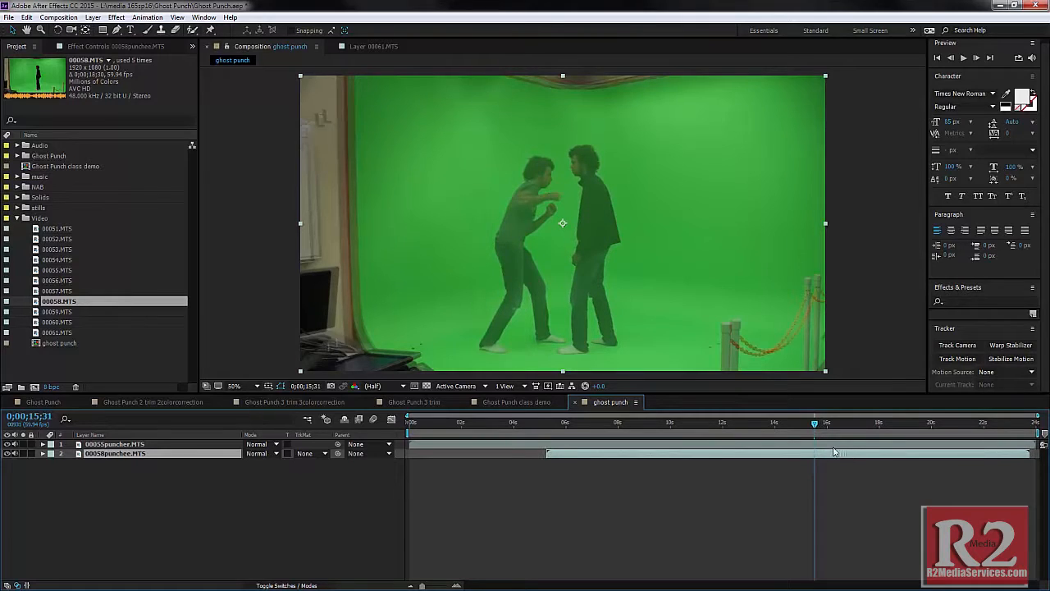
left_click(755, 425)
mouse_move(755, 425)
left_mouse_down()
mouse_move(858, 412)
mouse_move(866, 457)
mouse_move(838, 456)
mouse_move(809, 428)
mouse_move(828, 428)
mouse_move(738, 426)
mouse_move(818, 418)
mouse_move(756, 420)
mouse_move(768, 419)
left_mouse_up()
mouse_move(778, 417)
left_mouse_down()
mouse_move(821, 413)
mouse_move(781, 415)
mouse_move(818, 413)
mouse_move(791, 412)
left_mouse_up()
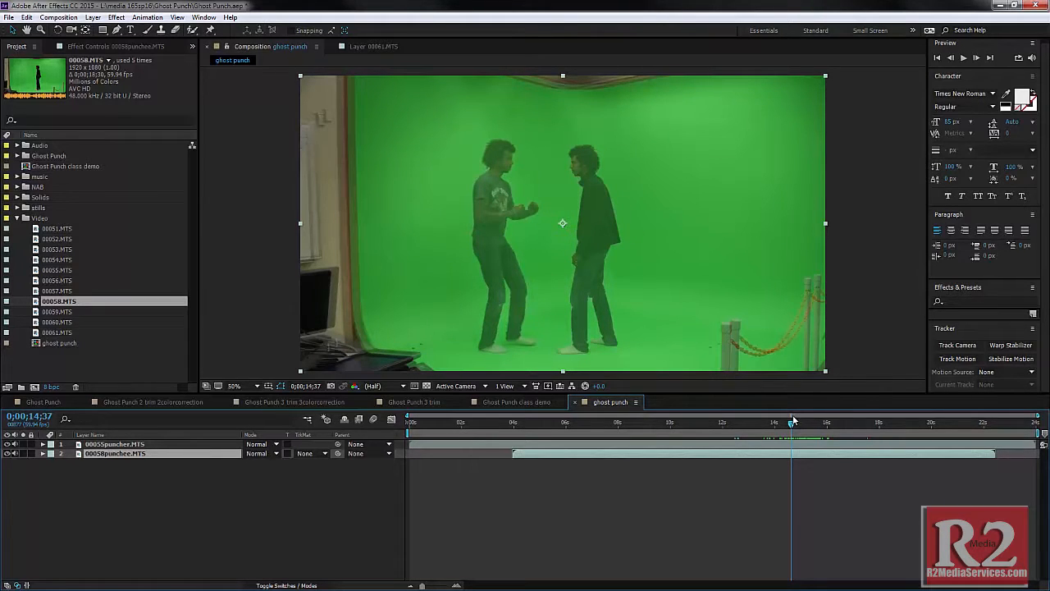
left_click(8, 18)
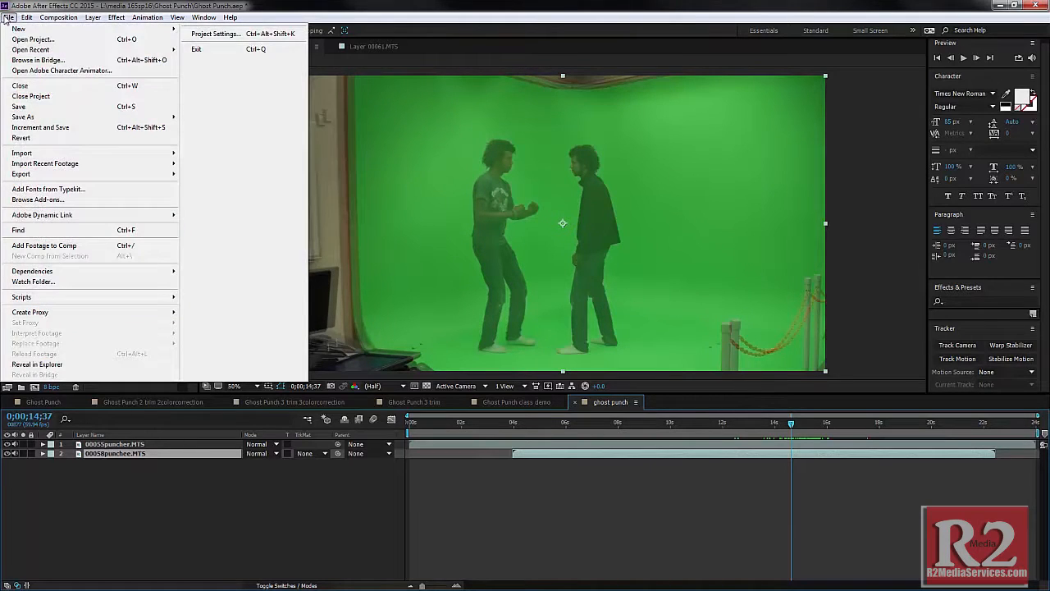
left_click(18, 108)
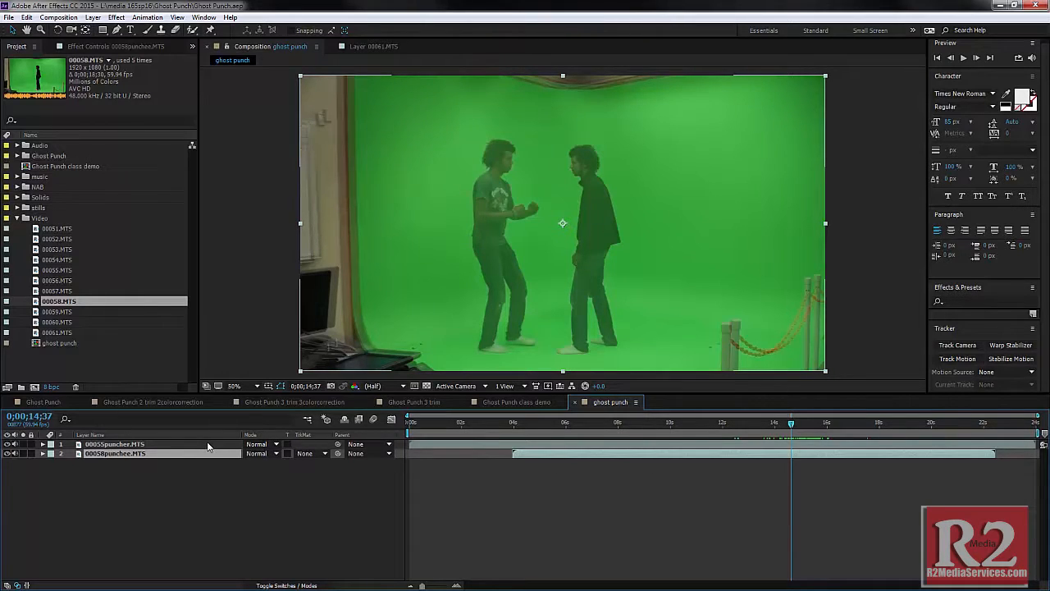
Step: Shift the 00058punchee layer horizontally to an X position of 1106, keeping Y at 540
key("p")
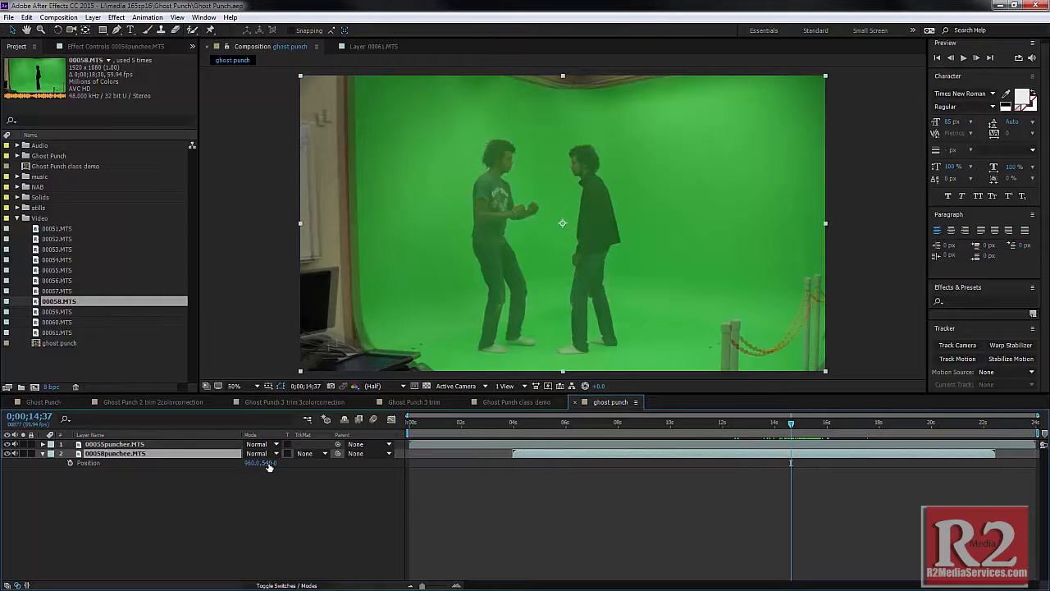
left_click_drag(269, 466, 283, 468)
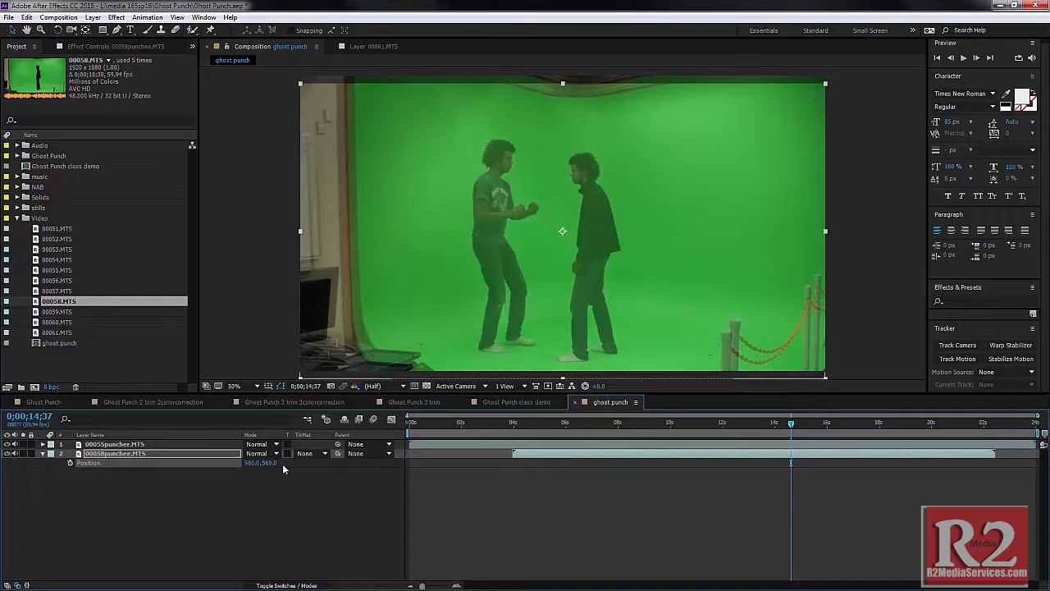
key("ctrl+z")
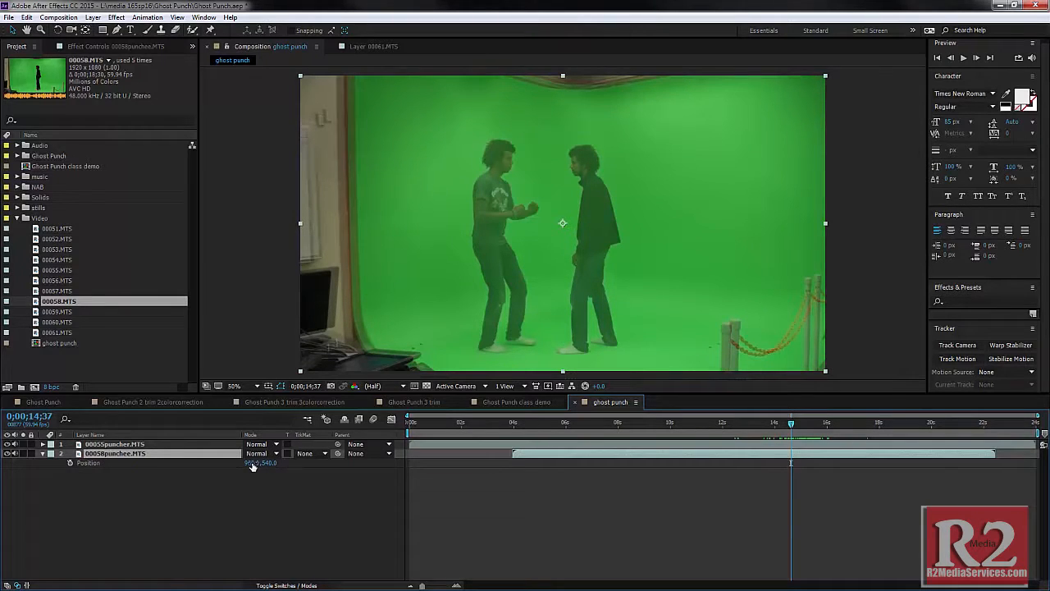
left_click_drag(251, 467, 306, 473)
left_click_drag(733, 420, 817, 441)
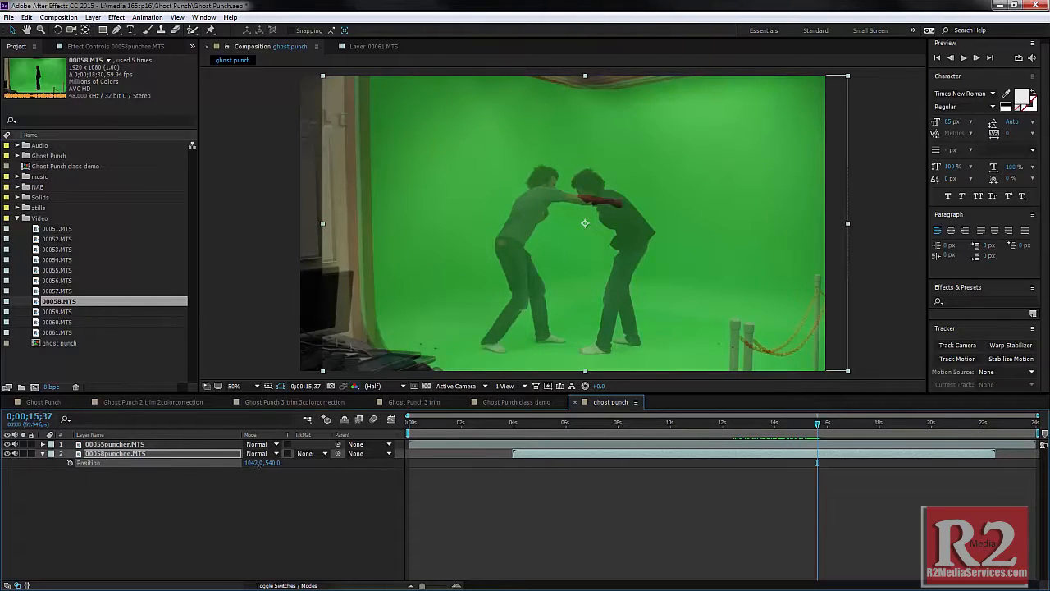
left_click_drag(258, 467, 290, 464)
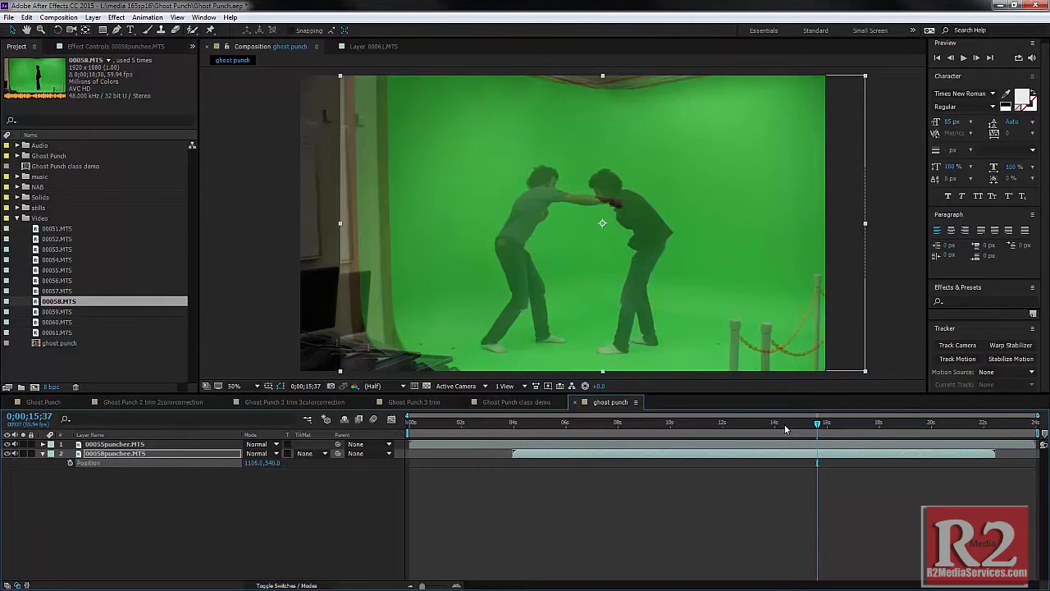
Step: Nudge the 00058punchee layer slightly later to start at about 4.2 s, and scrub through the punch to check the timing
left_click_drag(782, 427, 817, 435)
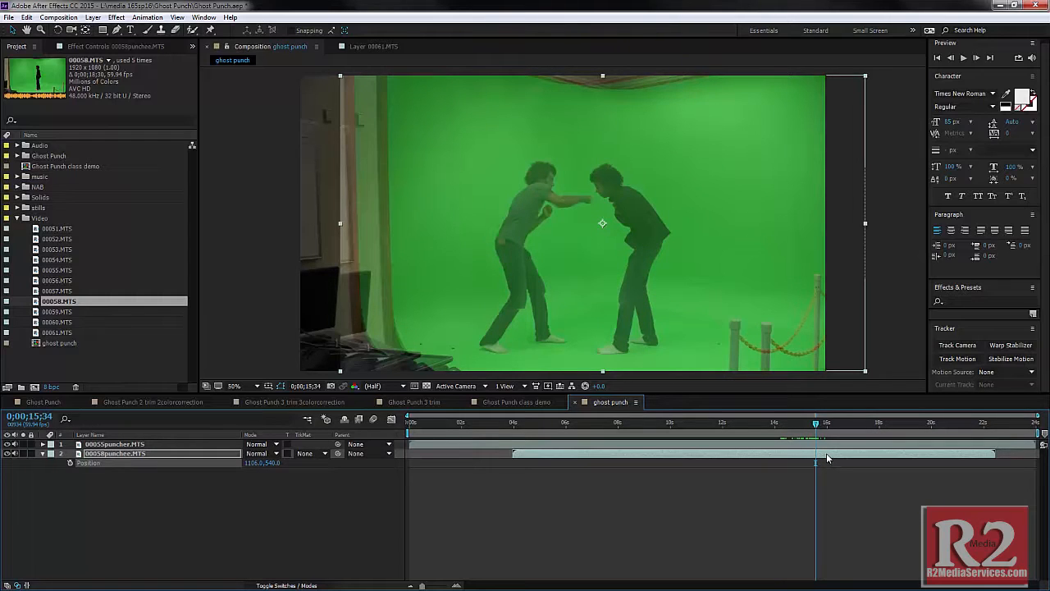
left_click_drag(826, 453, 831, 456)
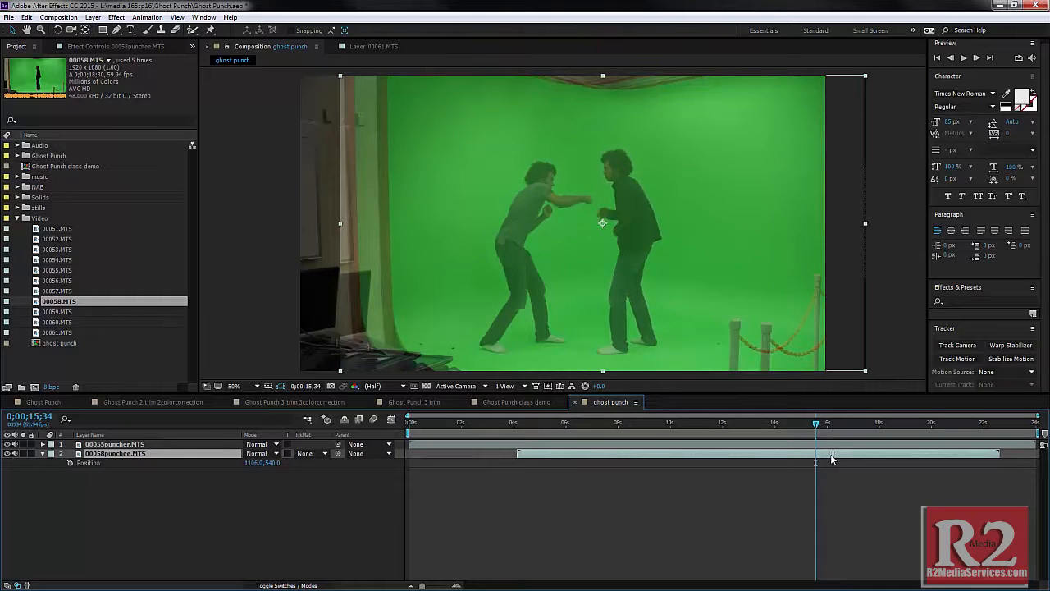
left_click_drag(792, 426, 823, 429)
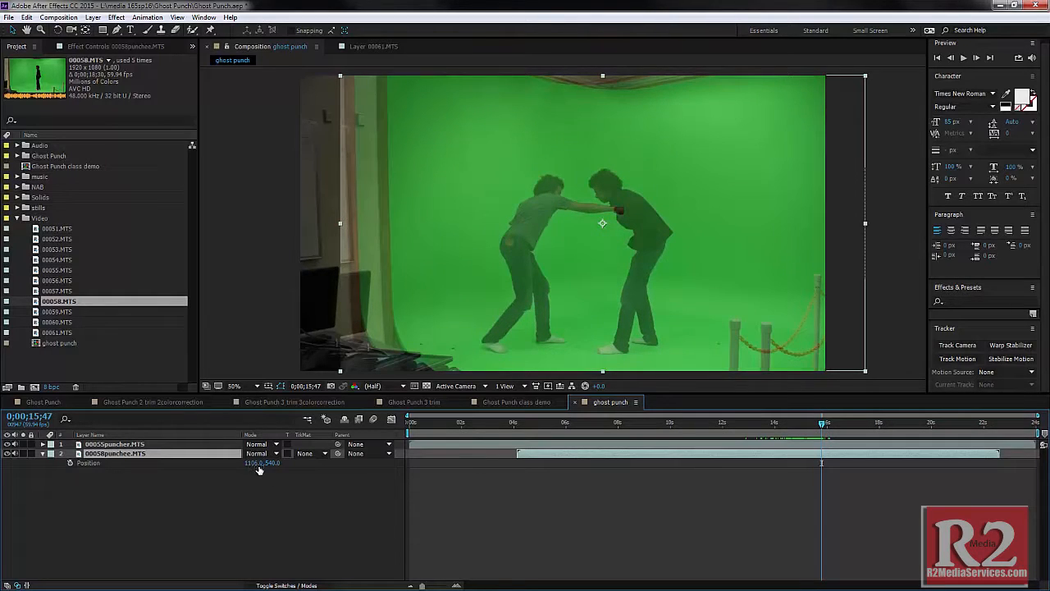
Step: Set the 00058punchee layer's X position to 1139, review the punch, and save the project
left_click_drag(255, 464, 278, 466)
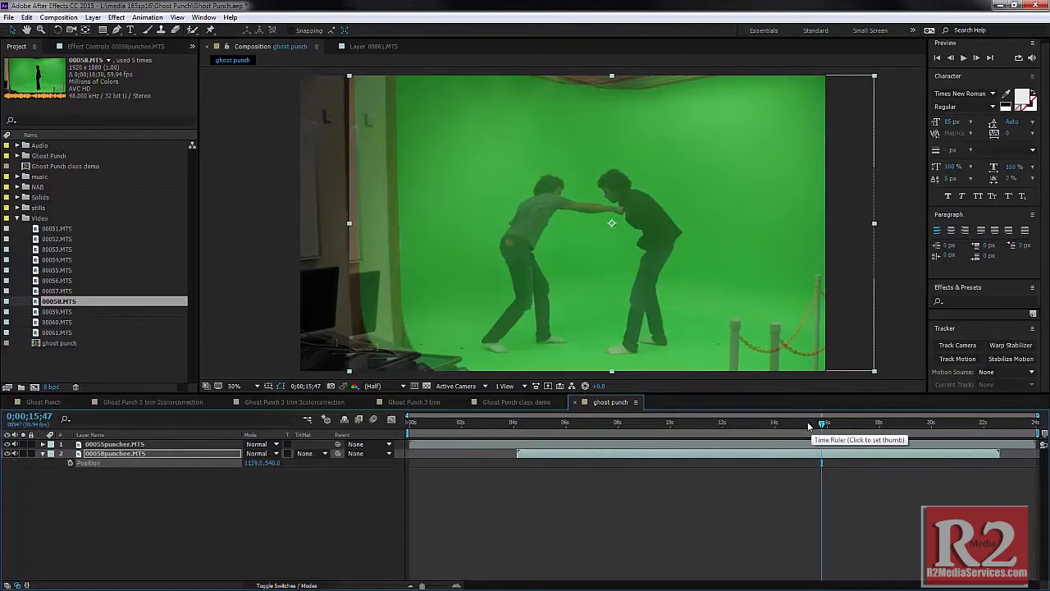
left_click_drag(813, 428, 804, 453)
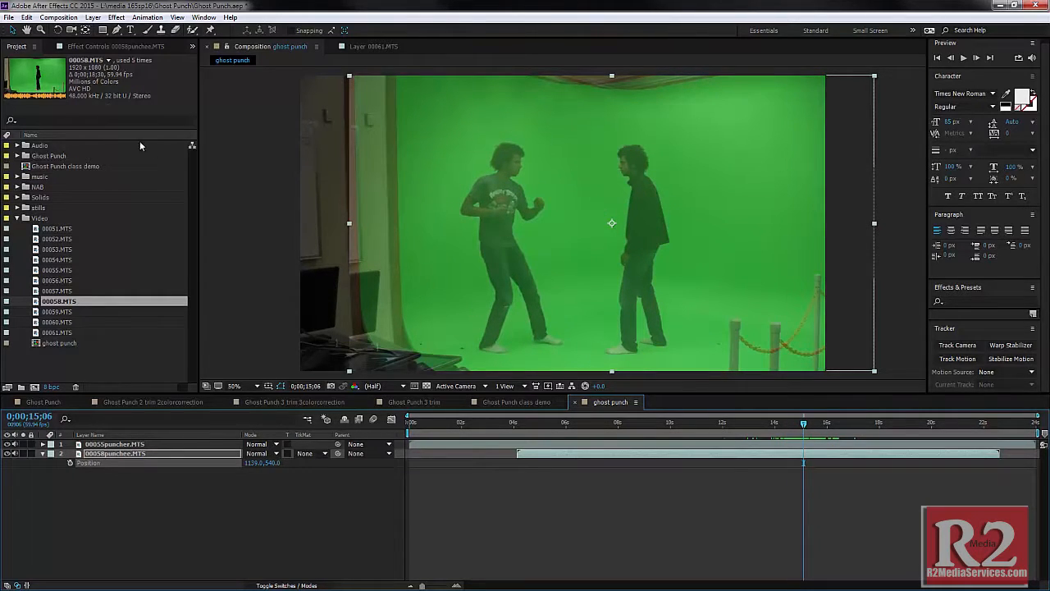
left_click(8, 17)
left_click(33, 107)
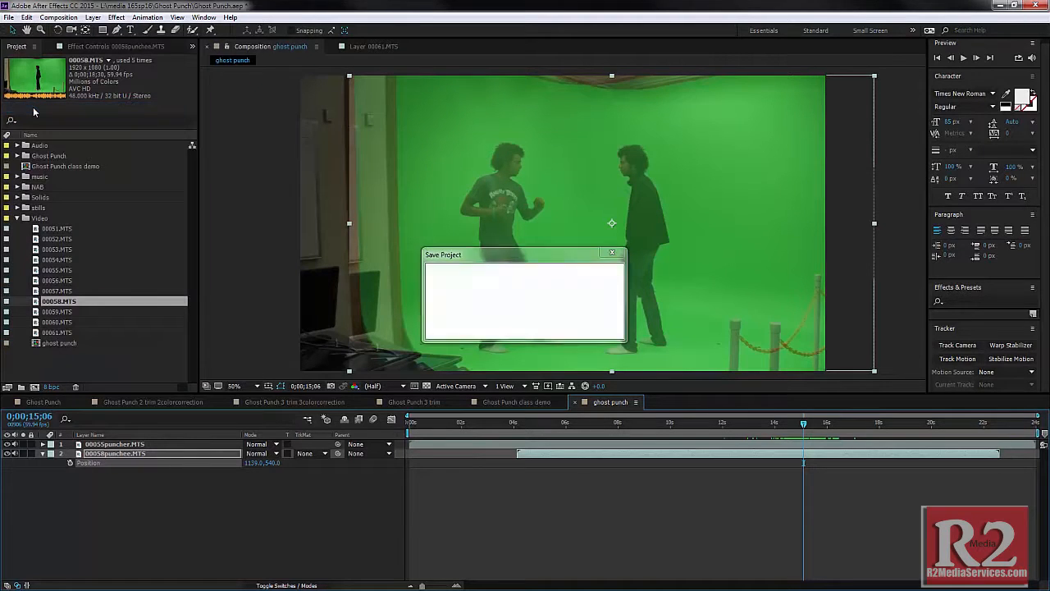